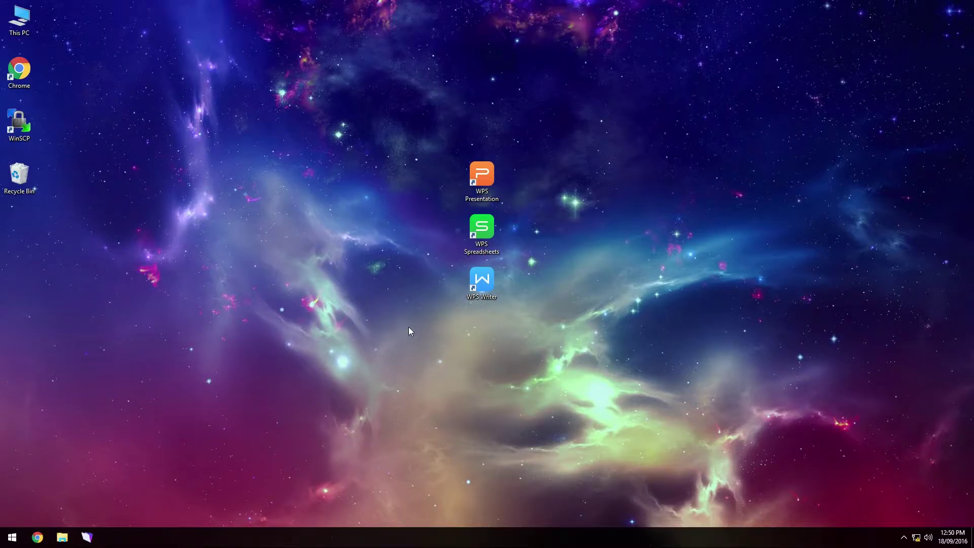
Launch WPS Presentation so it opens on the Online Templates gallery.
double_click(482, 177)
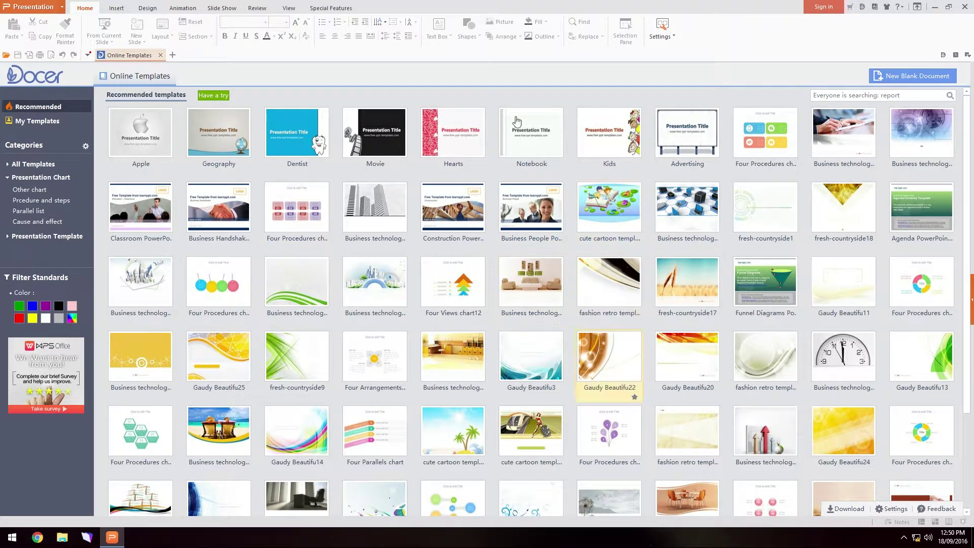
Create a blank presentation and title the first slide 'sdgfdfgdsgf'.
click(173, 55)
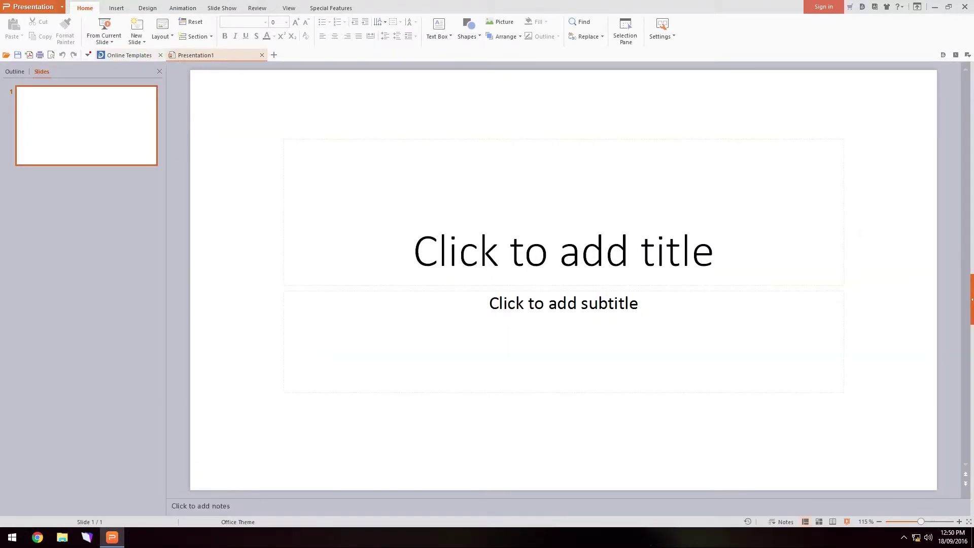
click(298, 206)
text(sdgfdfgdsgf)
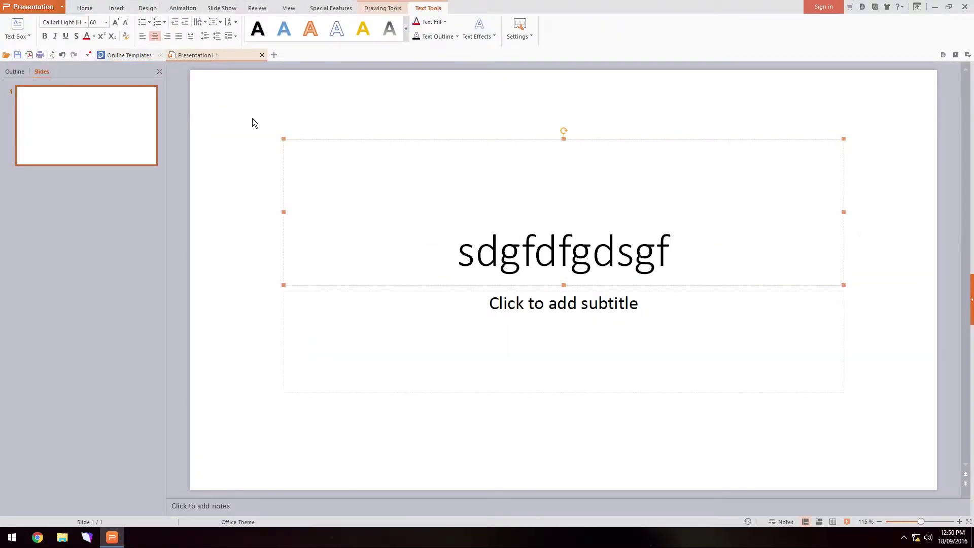
click(252, 118)
Add a second slide titled 'Sdfgsdfgsdfg', then return to slide 1.
right_click(56, 250)
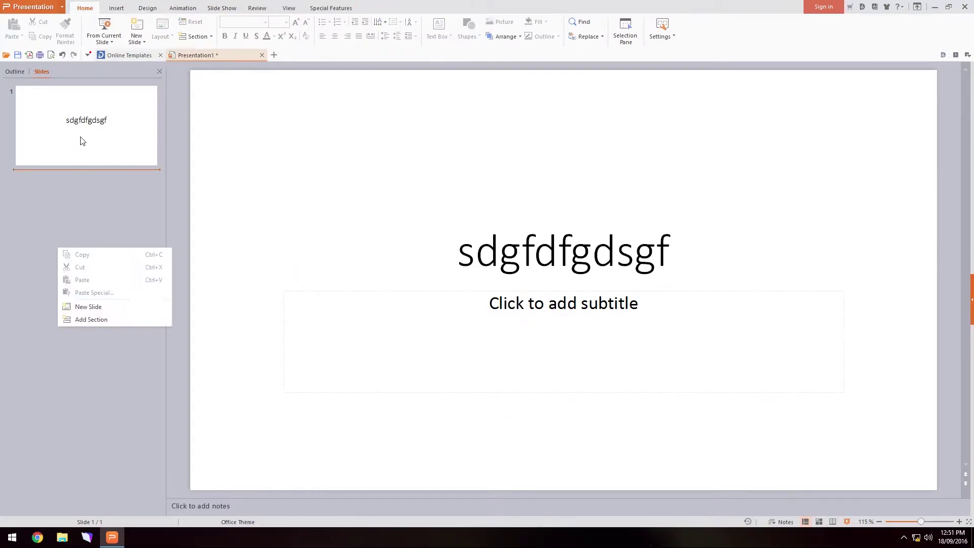
click(81, 139)
right_click(82, 171)
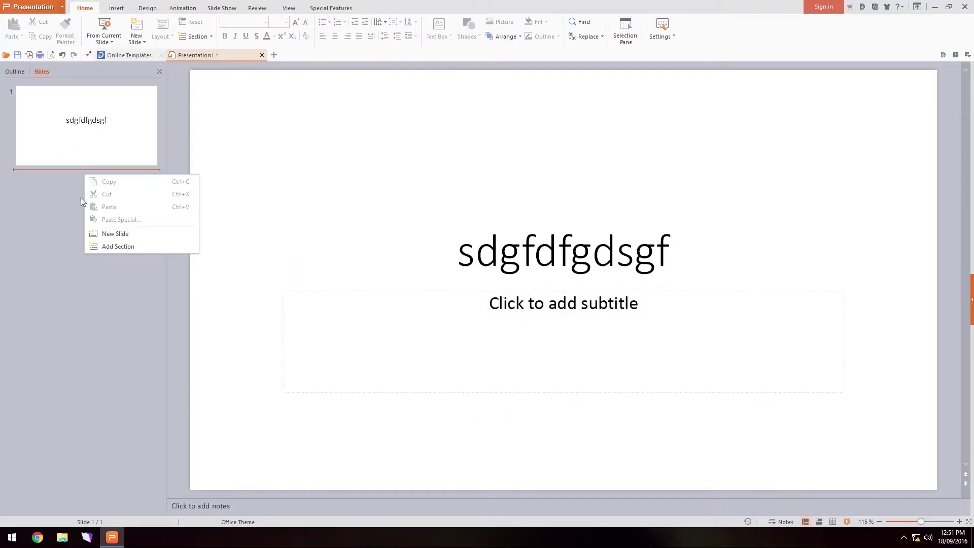
click(157, 233)
text(Sdfgsdfgsdfg)
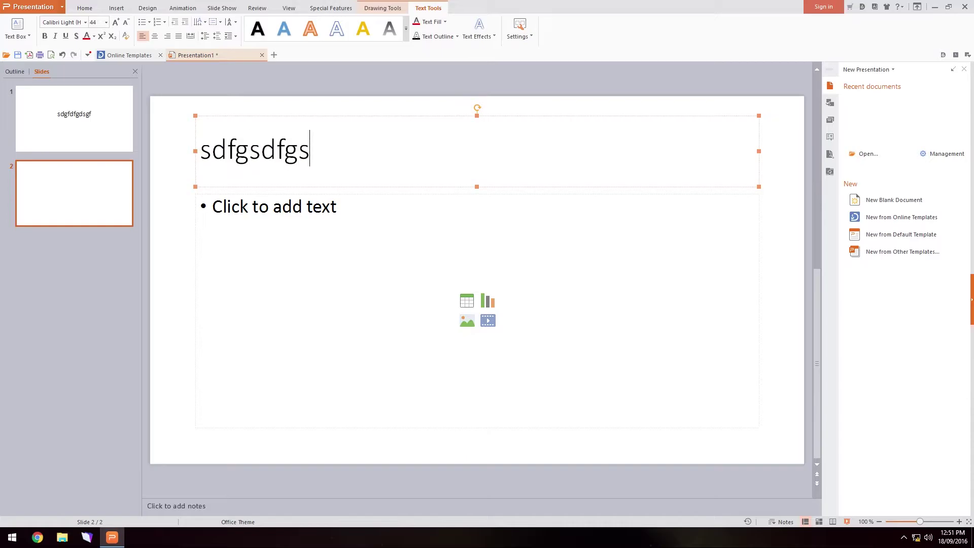
click(74, 118)
click(214, 14)
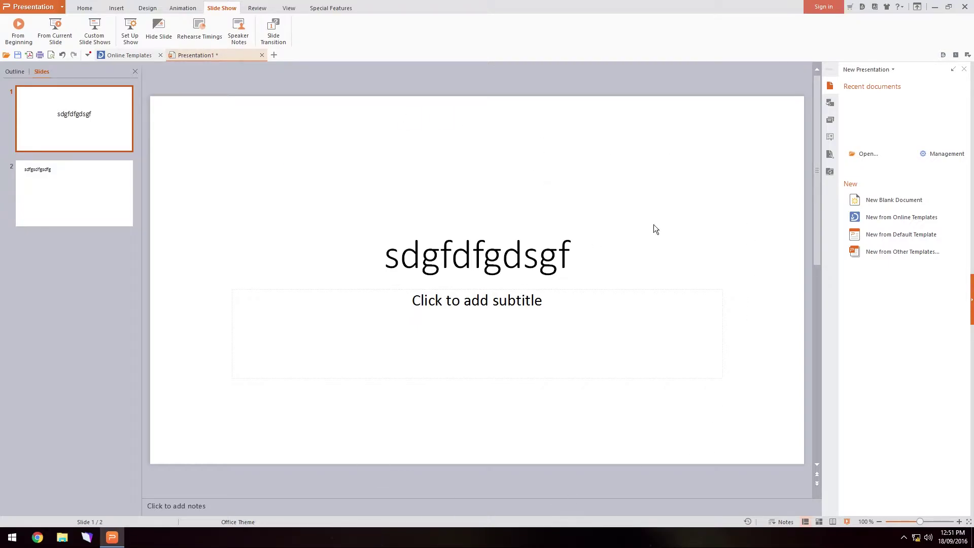
Scroll through both slides, then close the WPS Presentation window.
scroll(679, 163, down, 1)
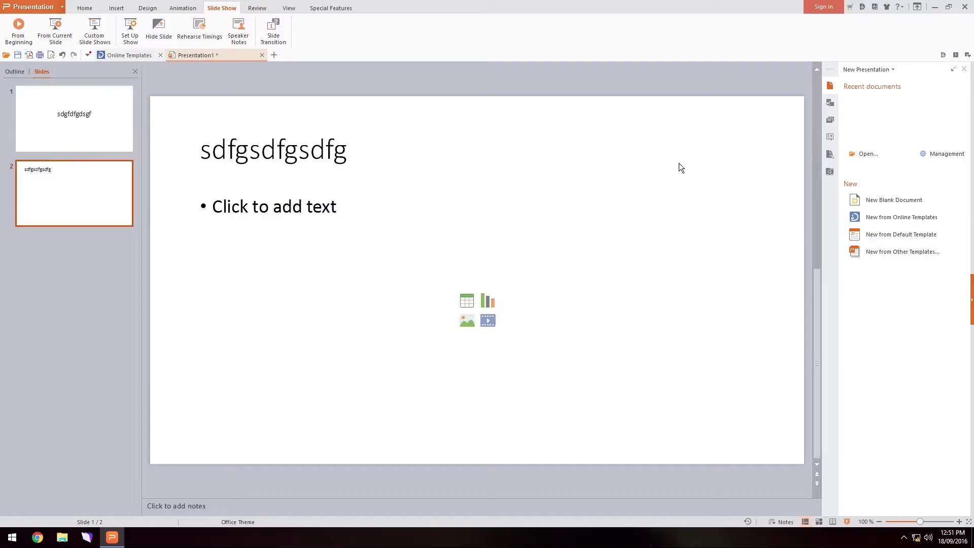
scroll(686, 166, up, 1)
scroll(686, 167, down, 1)
scroll(686, 166, up, 1)
scroll(687, 169, down, 1)
scroll(491, 167, up, 1)
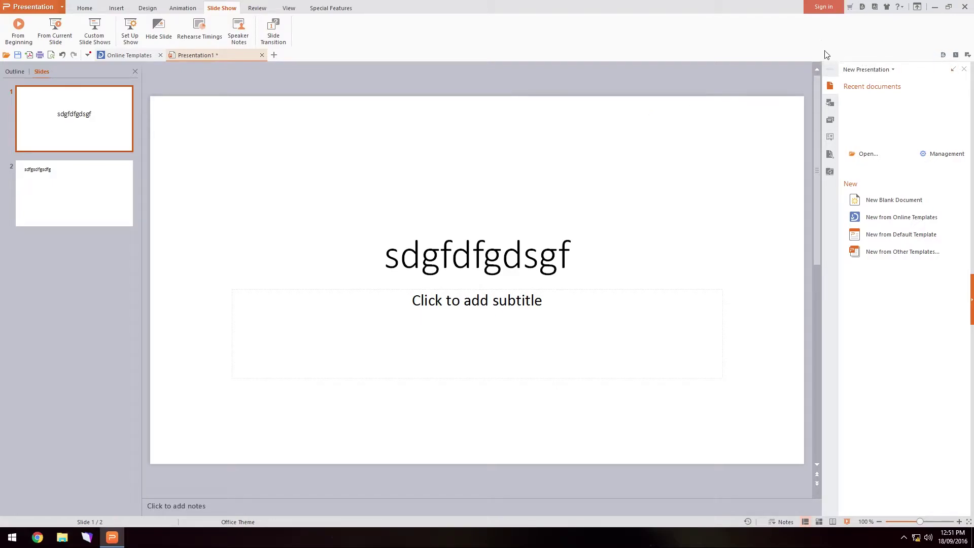
click(965, 6)
Discard the presentation, launch Spreadsheets, preview the To Do List template, then create blank Book1.
click(517, 275)
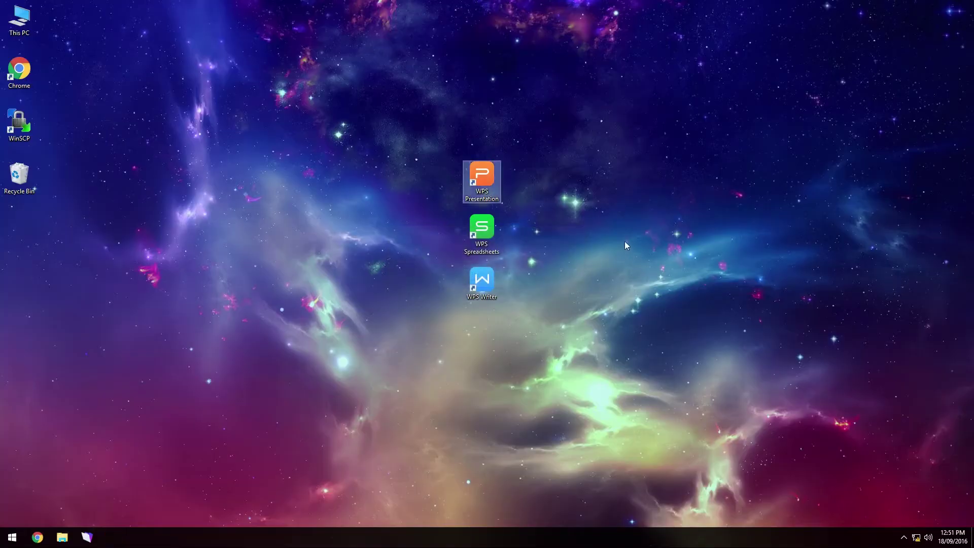
double_click(481, 231)
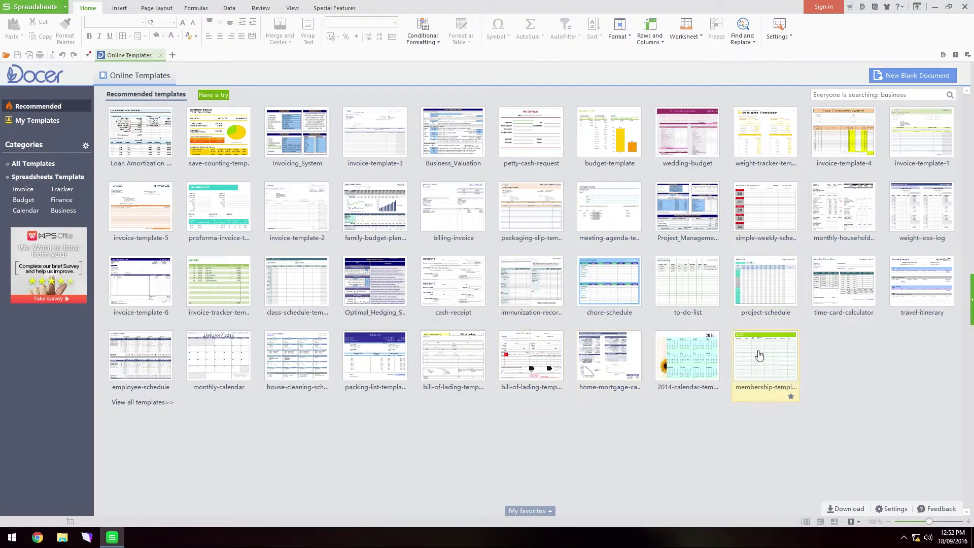
click(700, 287)
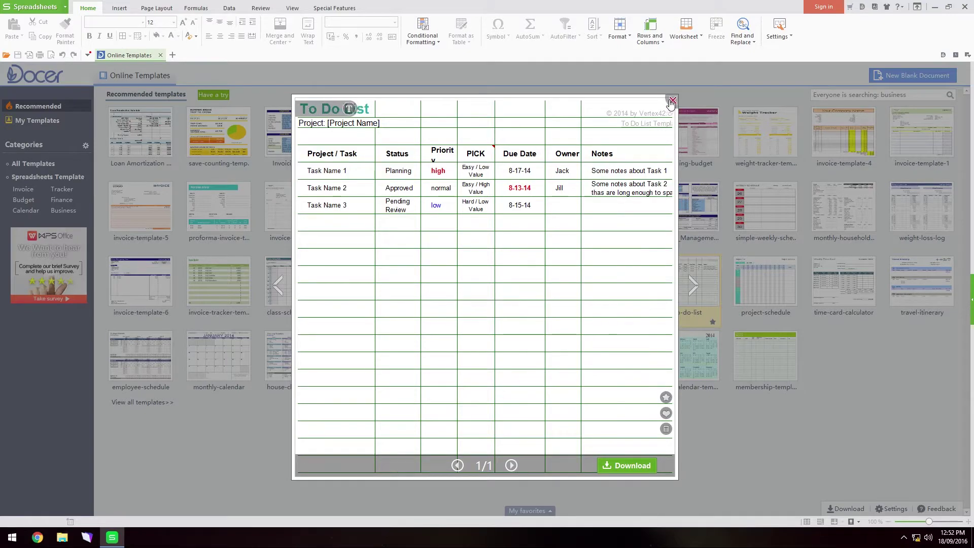
key(Escape)
click(162, 56)
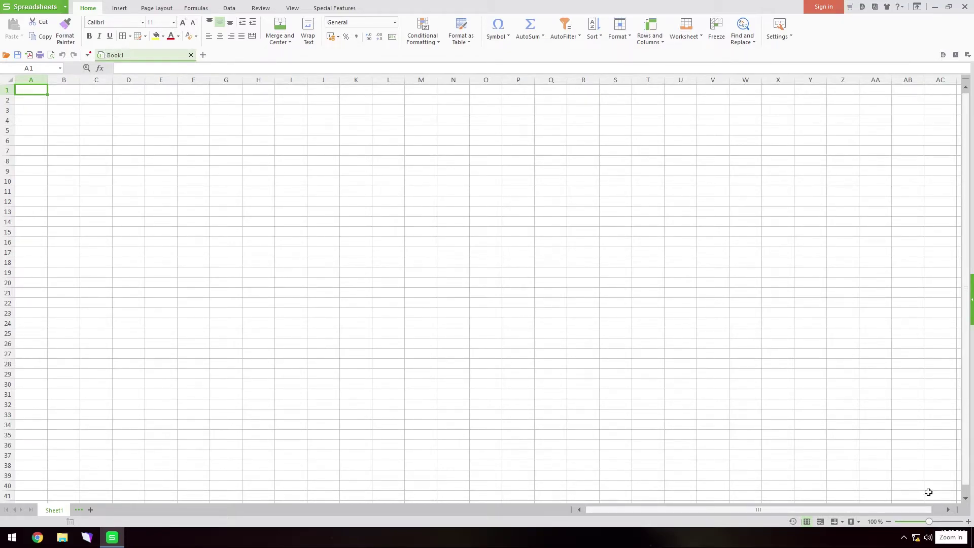
Zoom the sheet in to 130%.
click(969, 522)
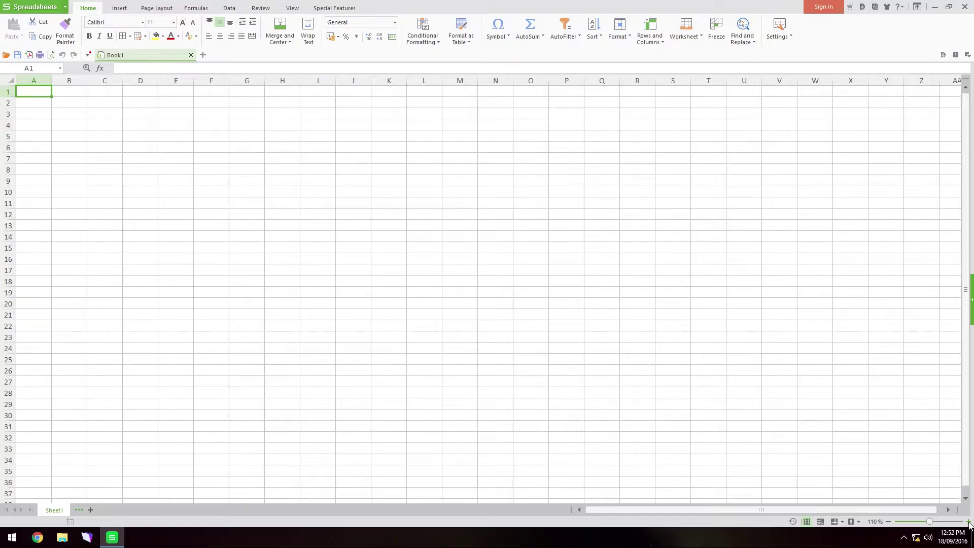
click(969, 522)
click(968, 522)
Merge and center A1:B1, then unmerge them back into separate cells.
shift+click(84, 97)
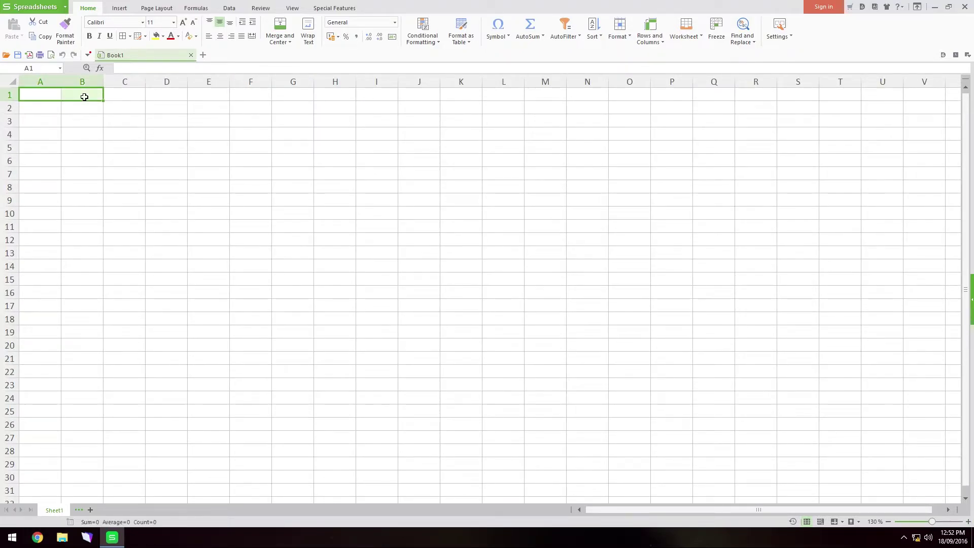
click(281, 28)
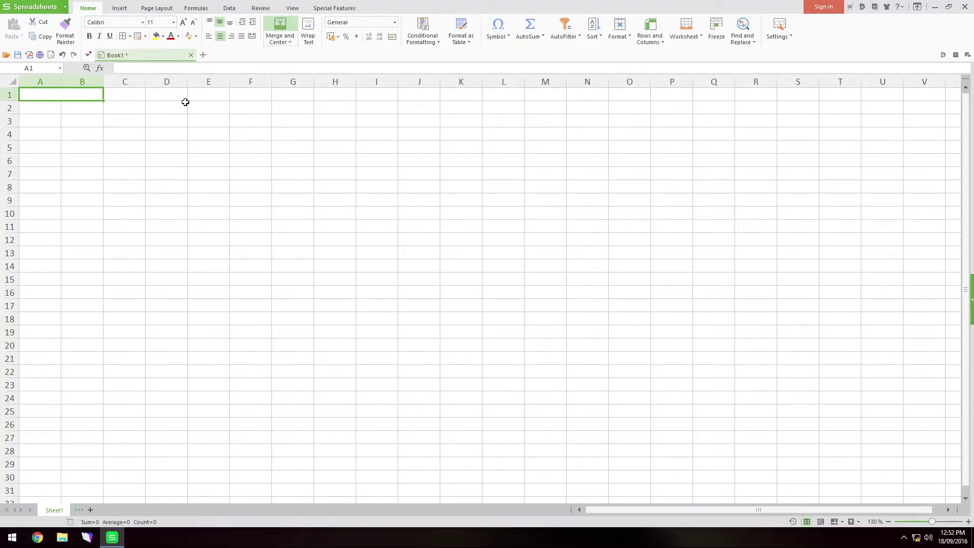
click(63, 108)
click(66, 98)
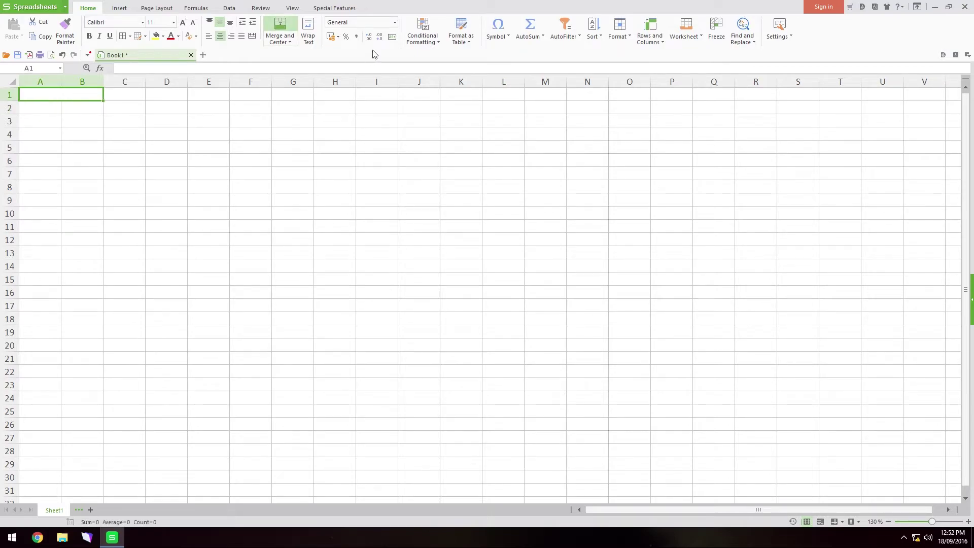
click(280, 28)
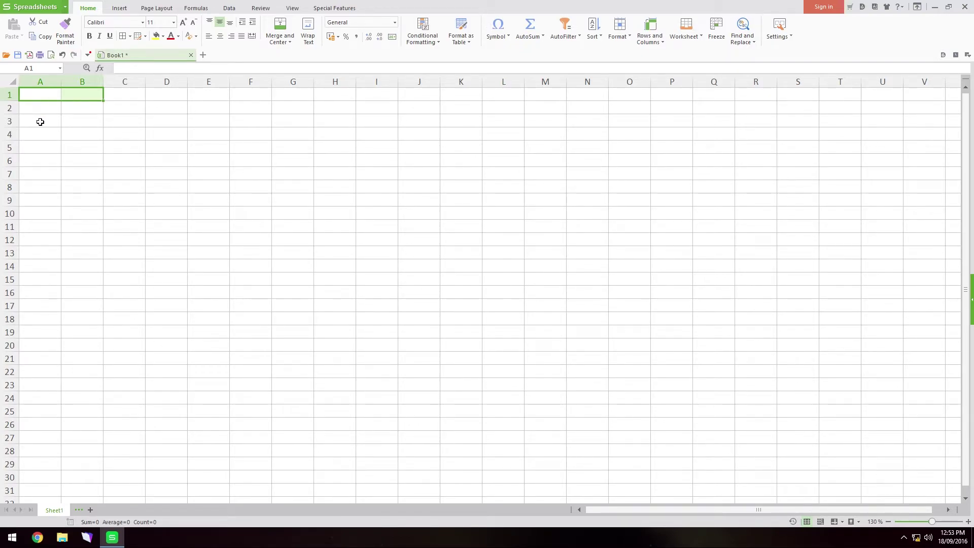
click(54, 97)
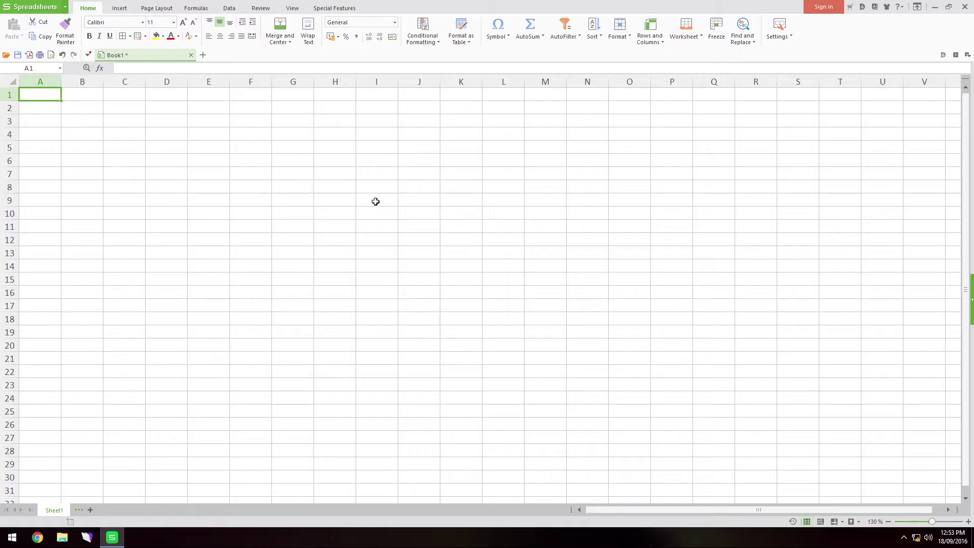
click(39, 54)
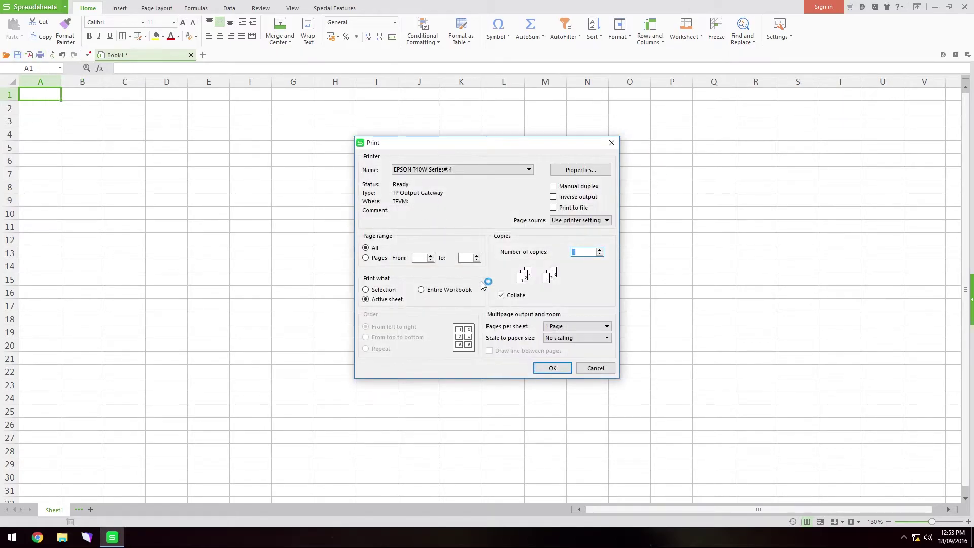
click(596, 368)
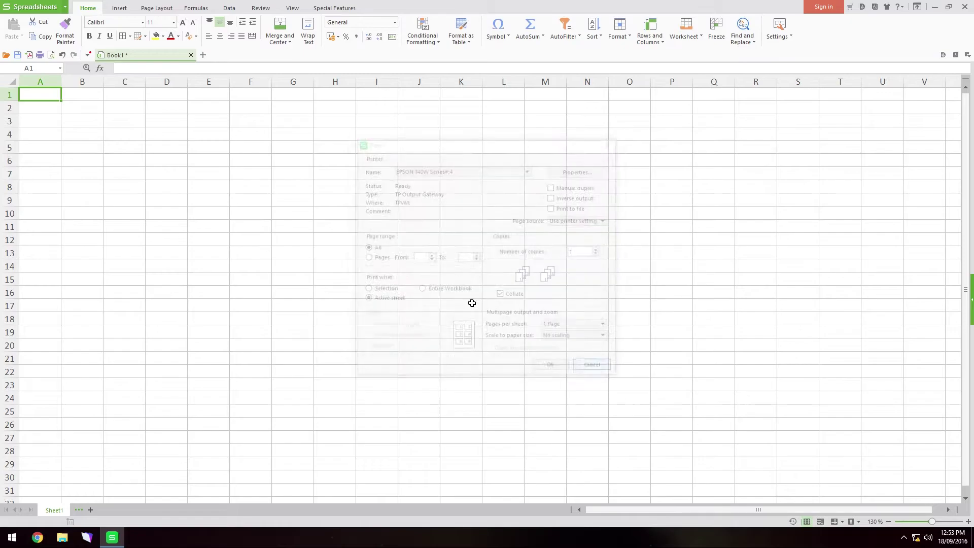
click(44, 11)
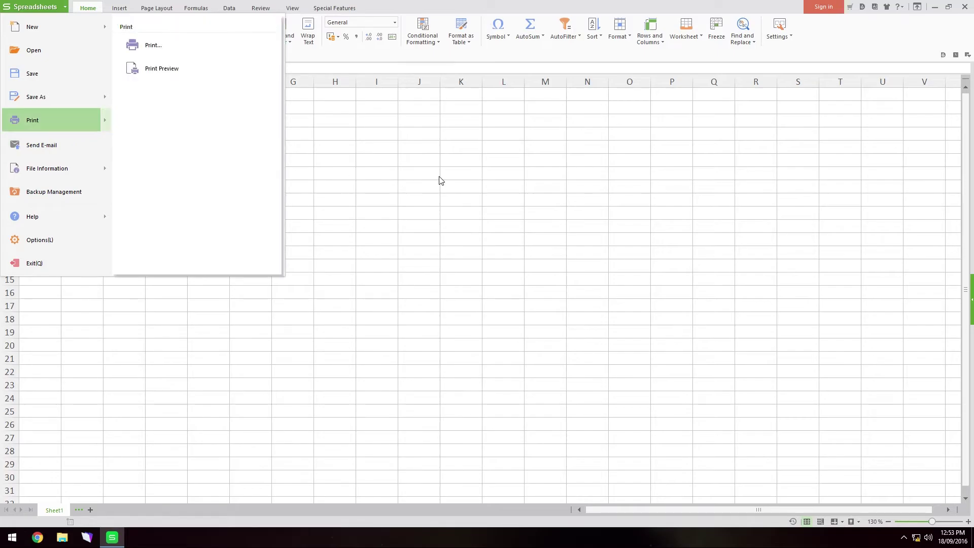
click(422, 175)
click(39, 94)
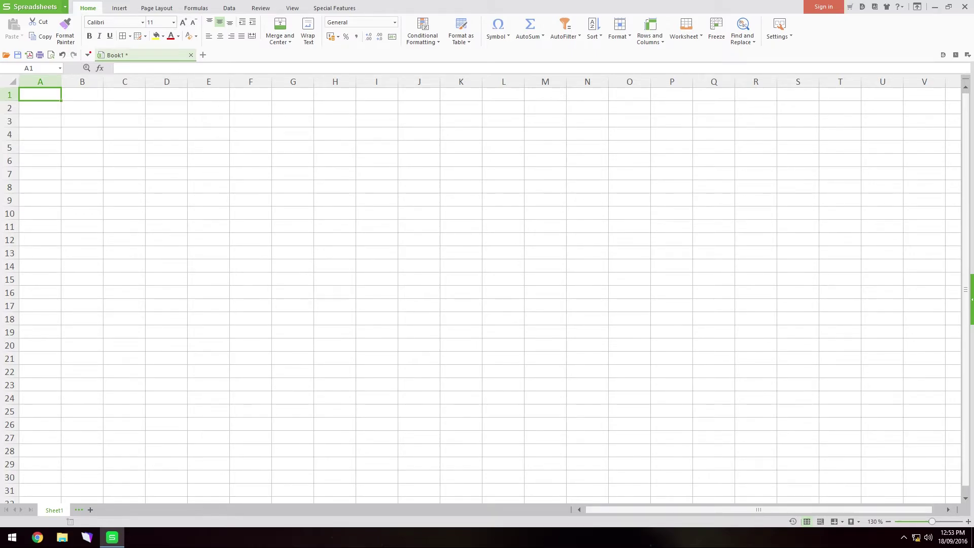
click(46, 6)
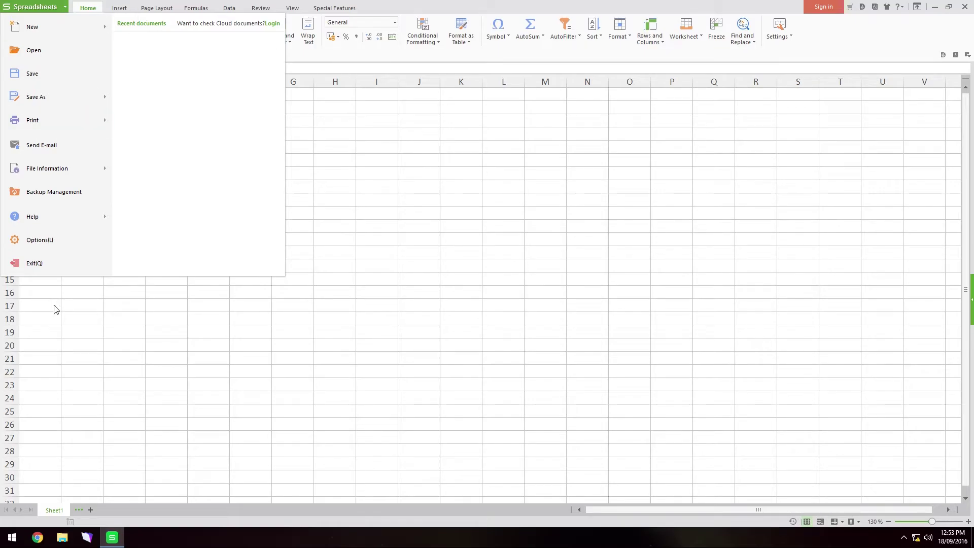
click(278, 319)
click(30, 99)
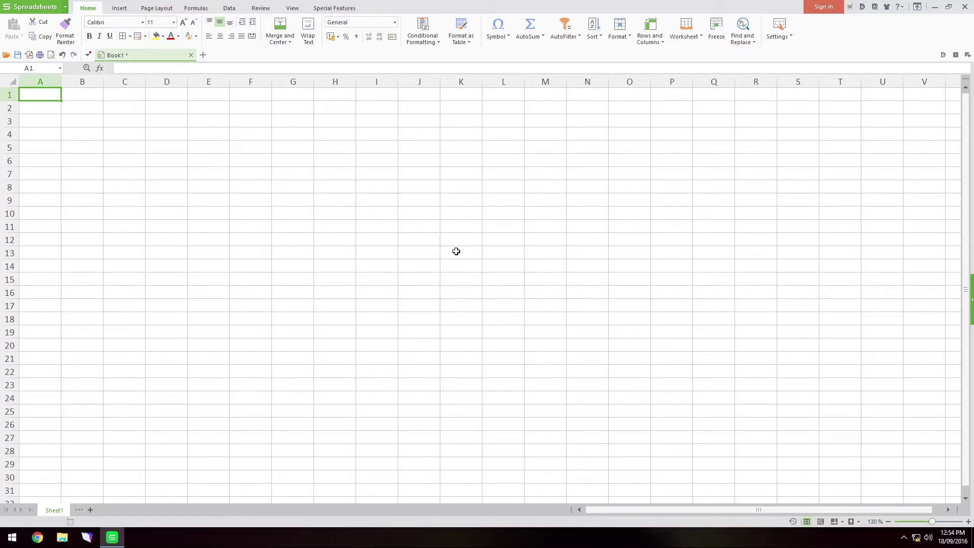
Select cell A1, then close Book1 and answer the save prompt.
shift+click(93, 101)
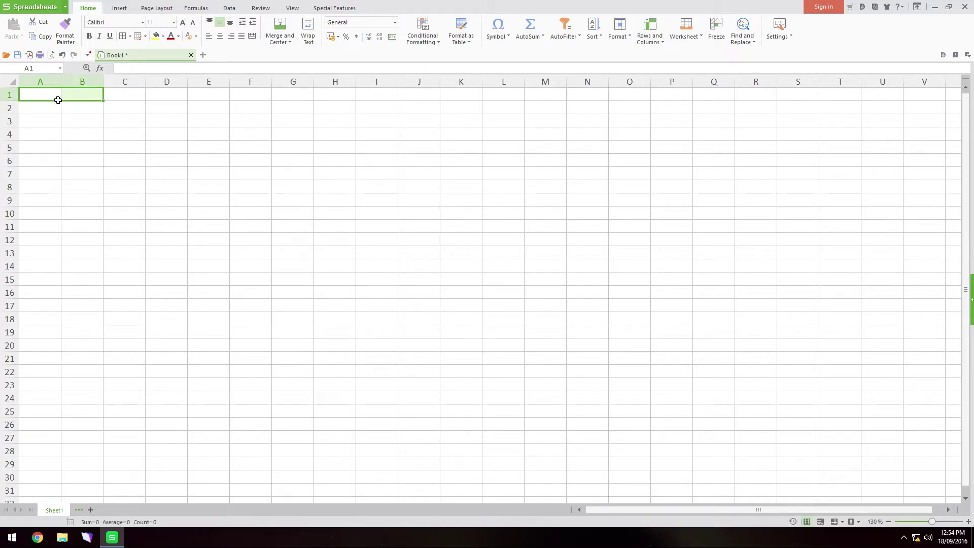
click(57, 100)
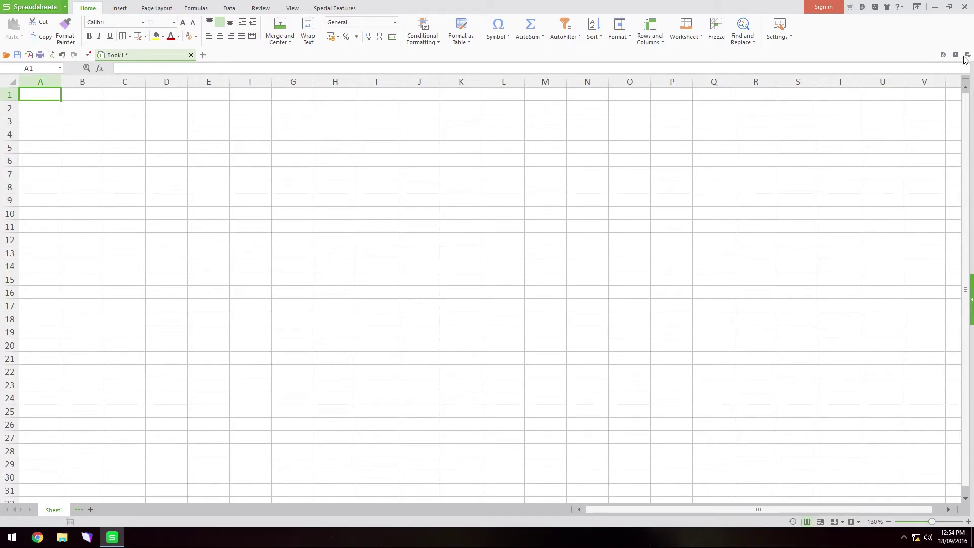
click(965, 7)
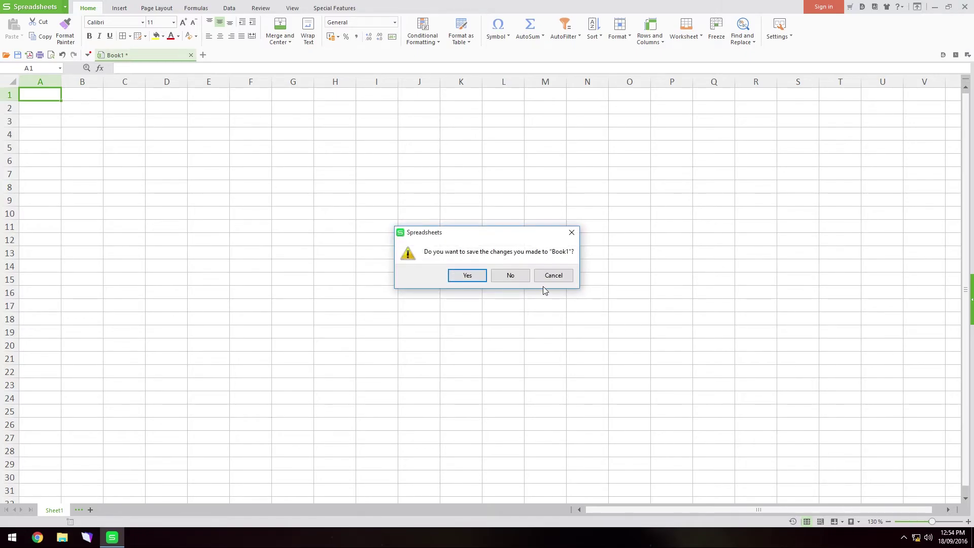
click(555, 274)
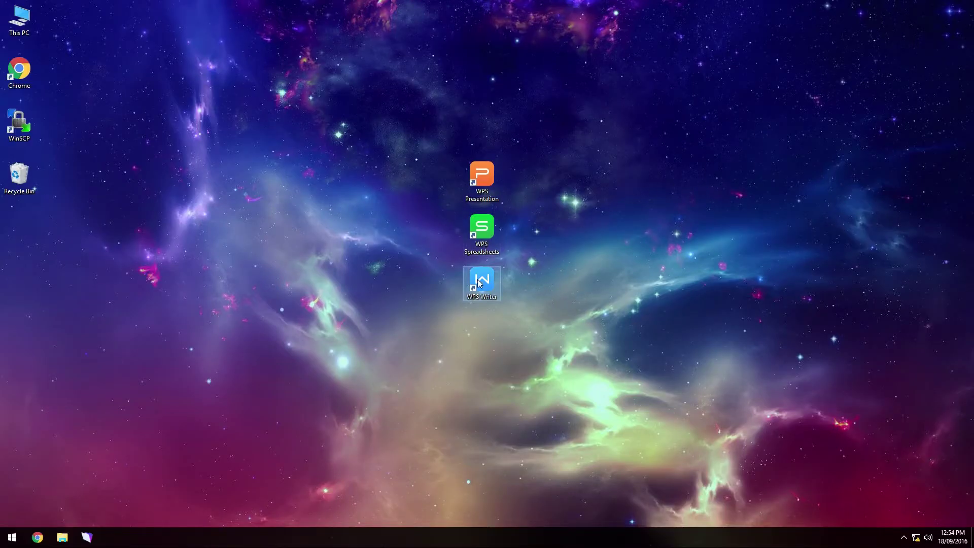
Launch WPS Writer, browse its template gallery, and create blank Document1 with Ctrl+N.
double_click(480, 282)
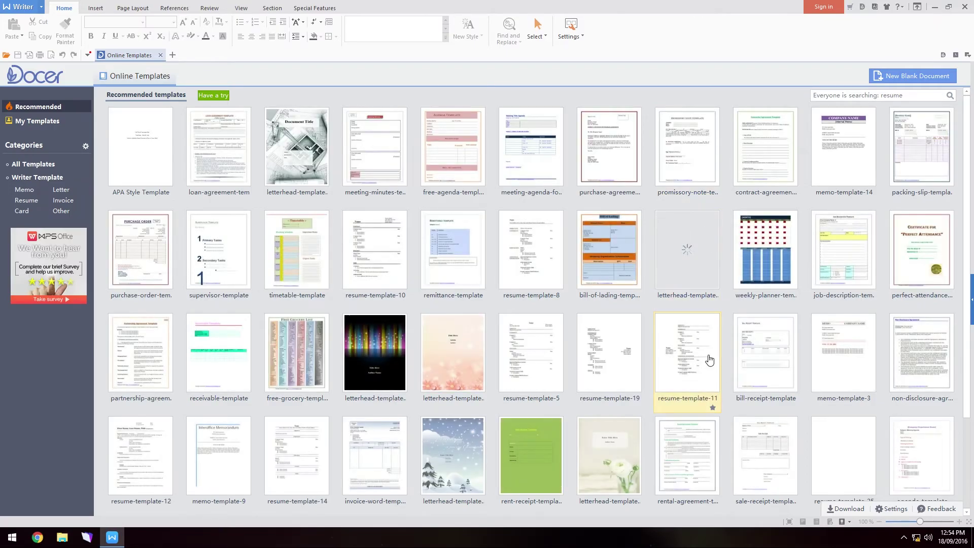
scroll(778, 311, down, 2)
scroll(778, 310, down, 1)
scroll(778, 311, up, 3)
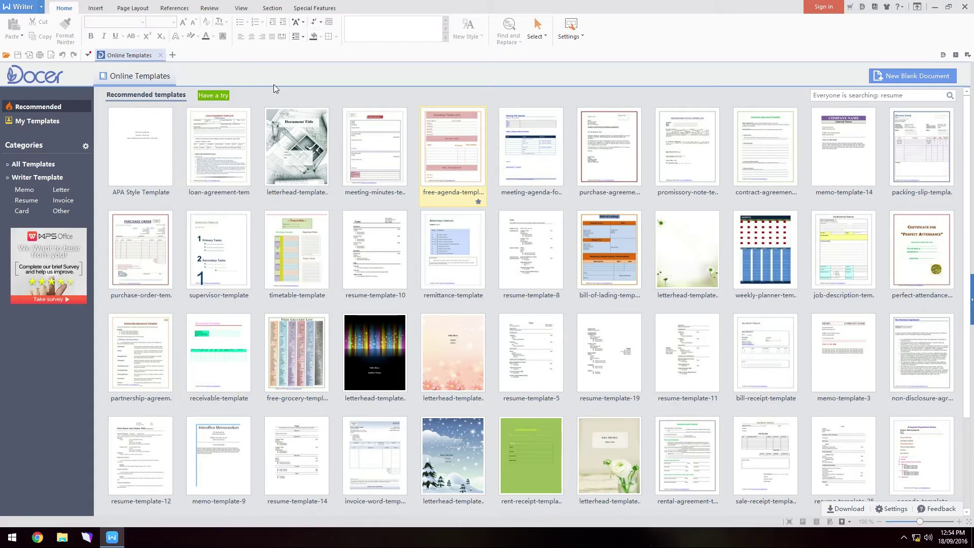
key(ctrl+n)
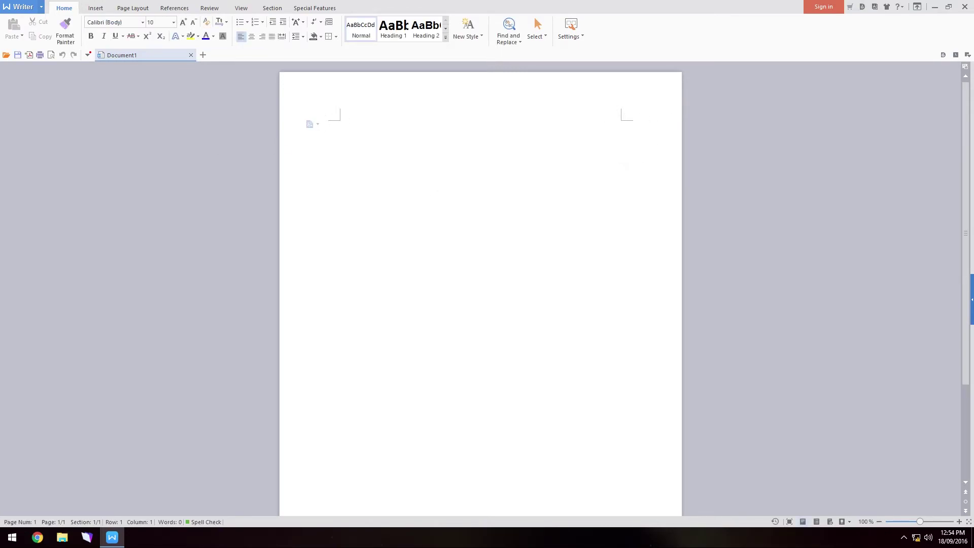
Type test text 'fvgfdgsdfgsdfg' and zoom the page in to 190%.
text(fvgfdgsdfgsdfg)
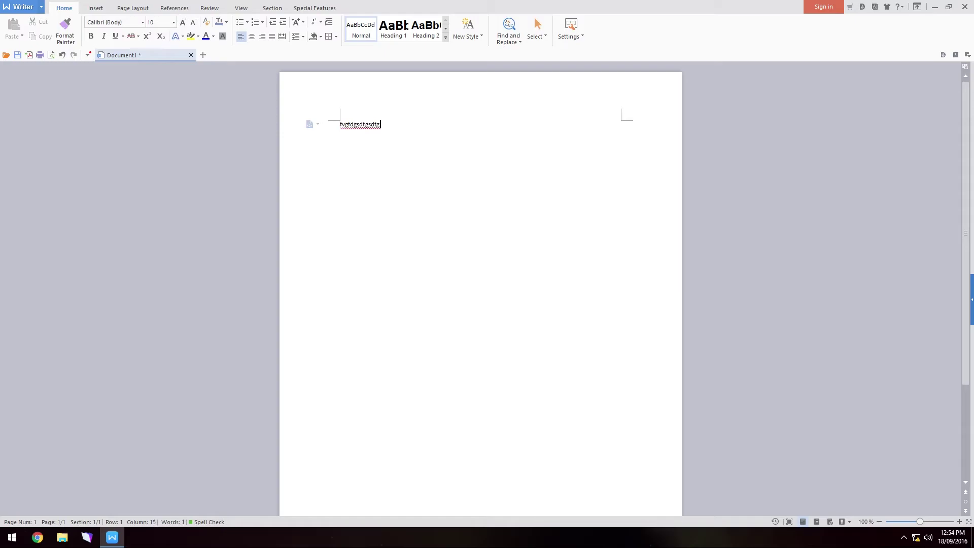
key(ctrl+a)
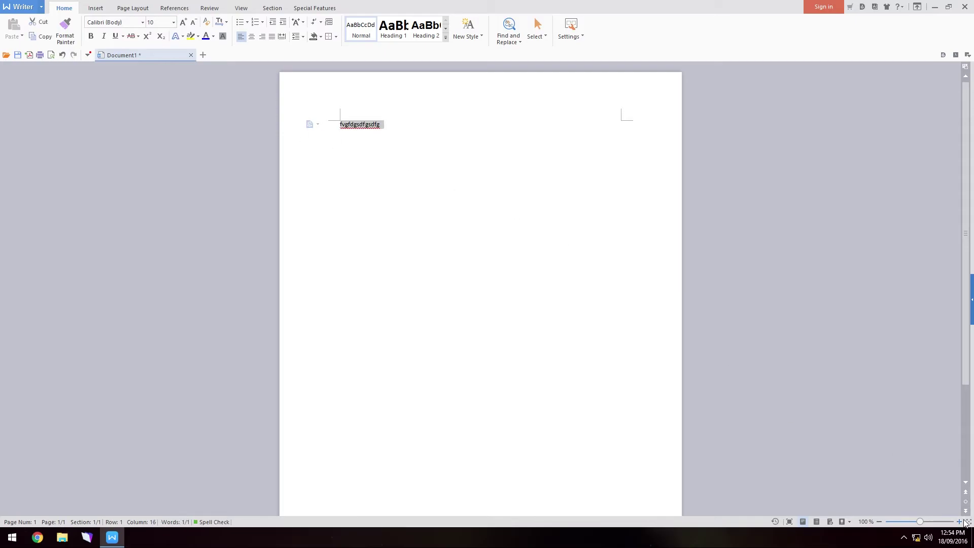
click(959, 522)
click(959, 522)
click(959, 522)
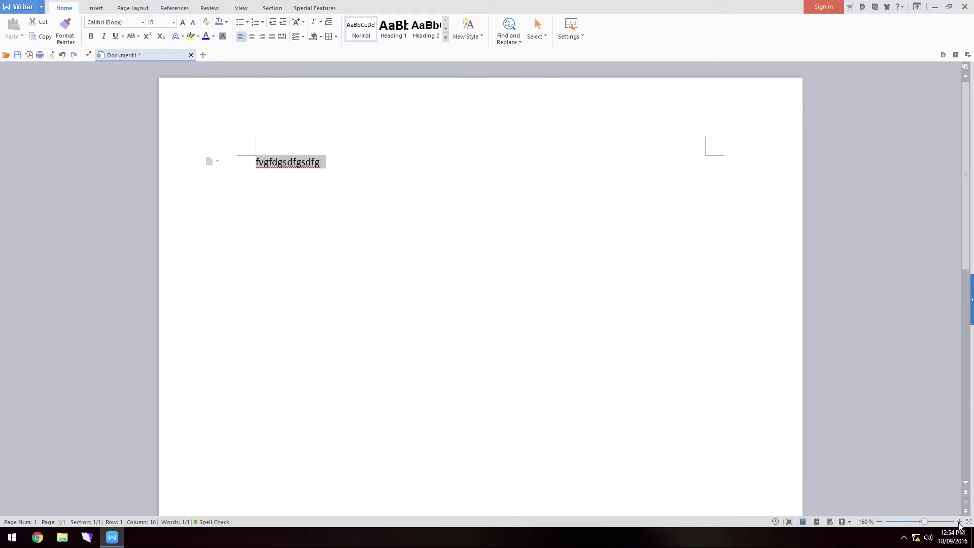
click(959, 522)
Append 'dsfasf Thid', then select all the text and delete it.
click(470, 230)
text(dsfasf)
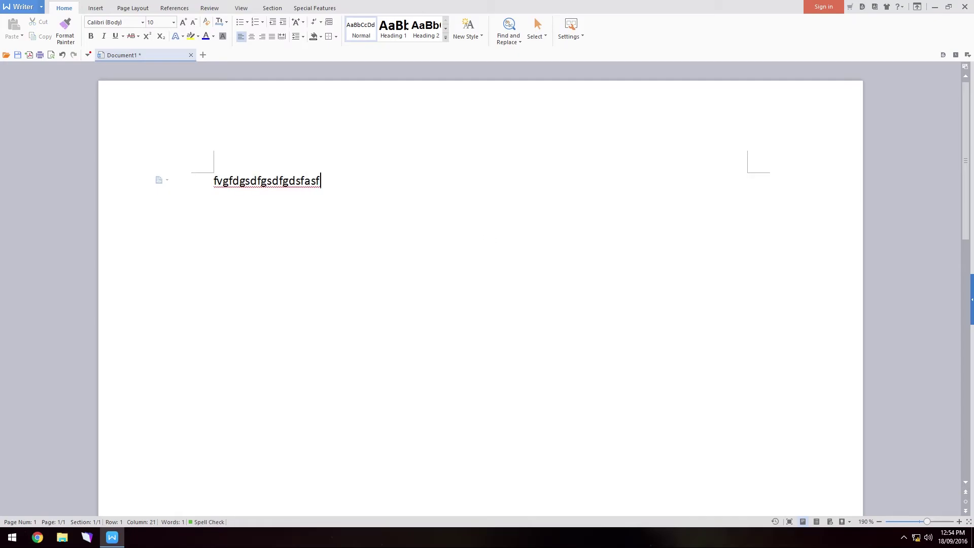
text( Thid)
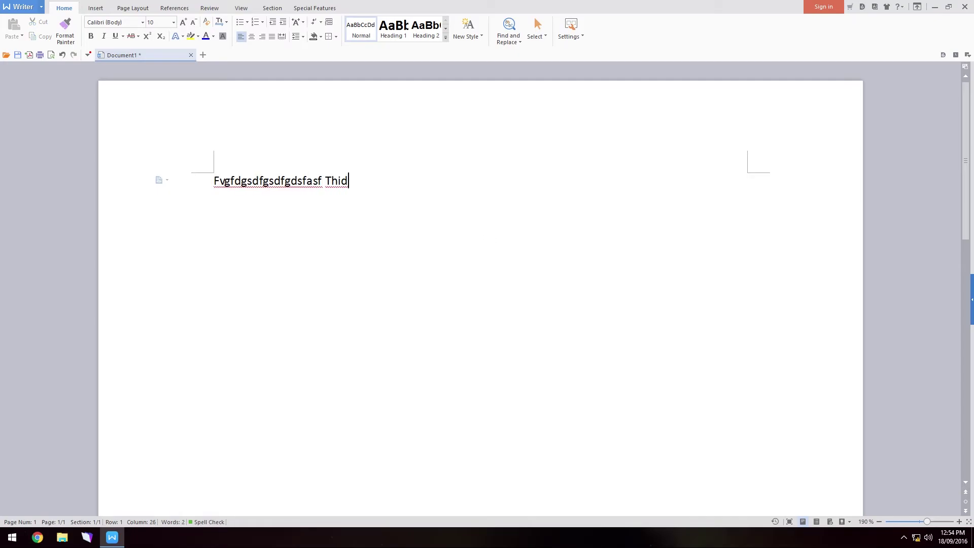
key(ctrl+a)
key(BackSpace)
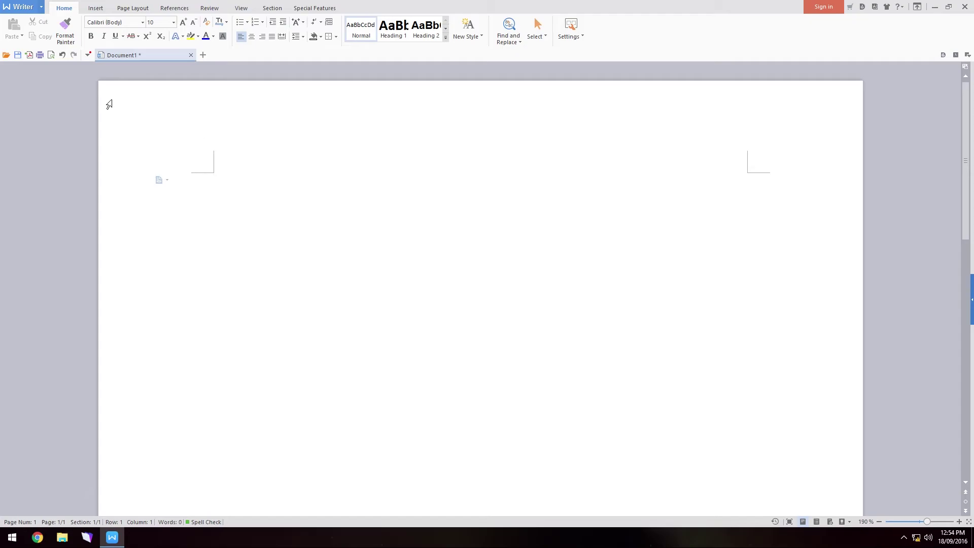
click(393, 28)
text(asdasdasdad)
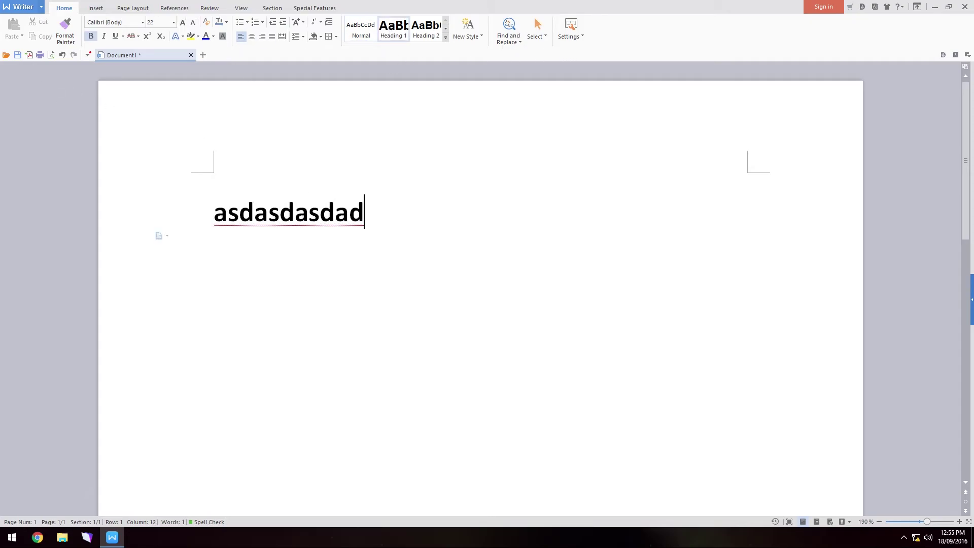
key(Return)
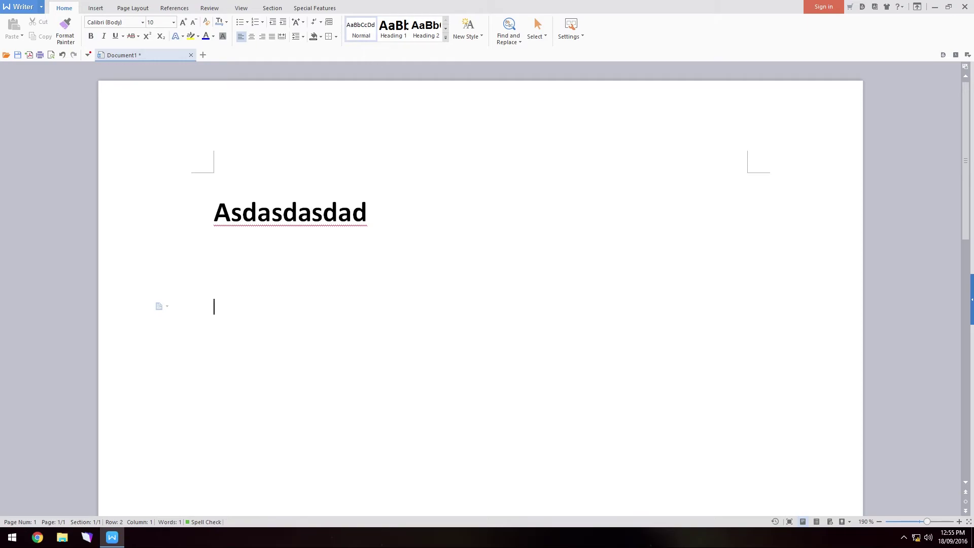
text(fghfghfgh)
key(Return)
key(Return)
key(Return)
key(Return)
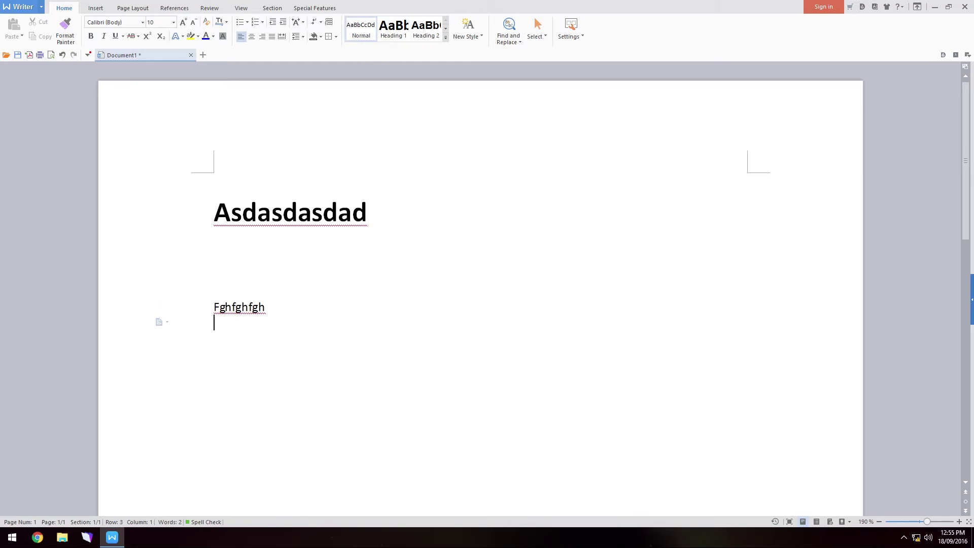
key(BackSpace)
key(BackSpace)
key(BackSpace)
key(BackSpace)
key(BackSpace)
key(BackSpace)
key(BackSpace)
key(BackSpace)
key(BackSpace)
key(BackSpace)
key(BackSpace)
key(BackSpace)
key(BackSpace)
key(BackSpace)
key(BackSpace)
key(BackSpace)
key(BackSpace)
key(BackSpace)
key(BackSpace)
key(BackSpace)
key(BackSpace)
key(BackSpace)
key(BackSpace)
key(BackSpace)
key(BackSpace)
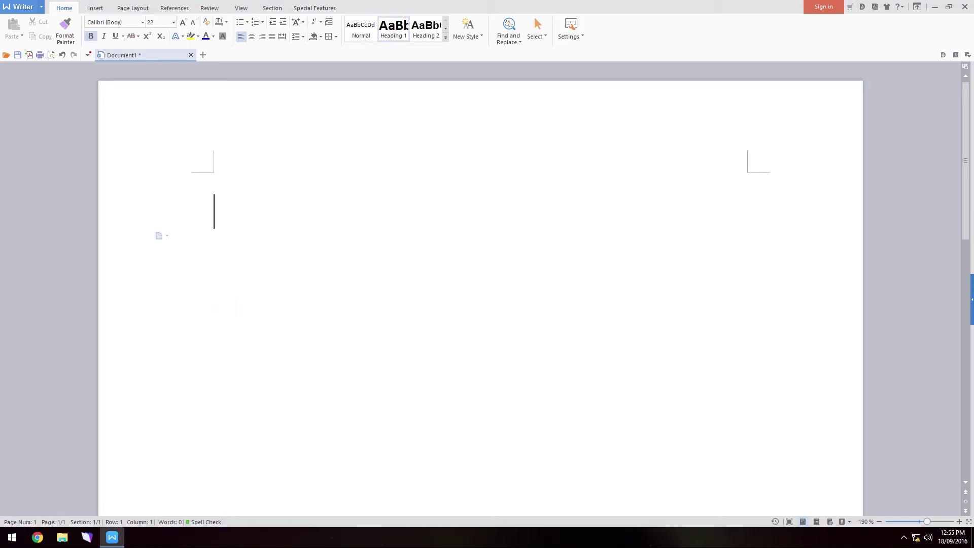
click(132, 8)
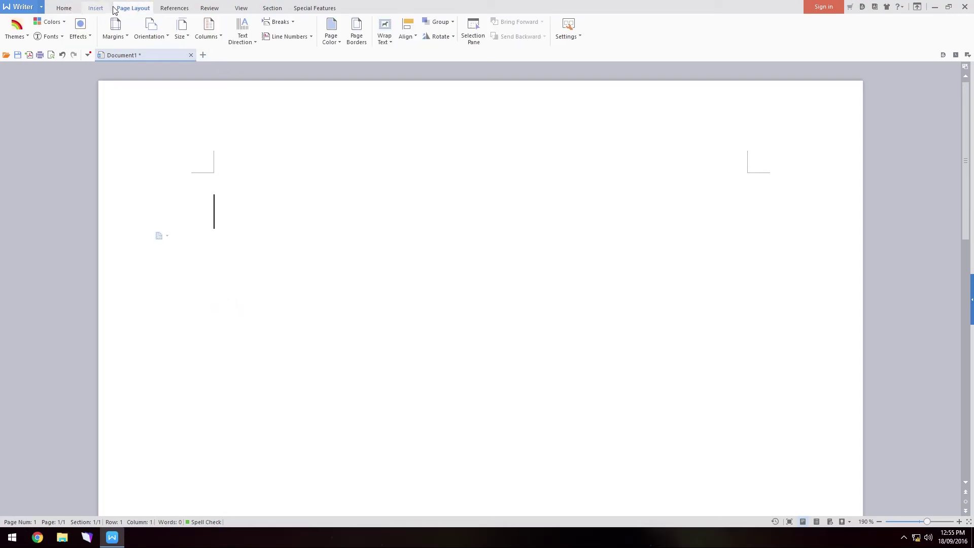
click(97, 9)
click(64, 9)
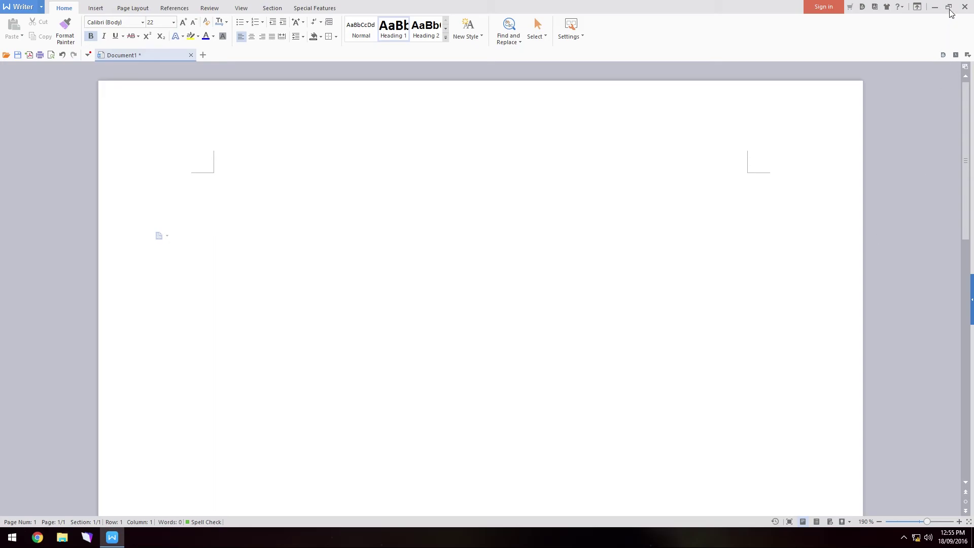
Close Writer without saving Document1 and move its shortcut beside WPS Presentation.
click(965, 7)
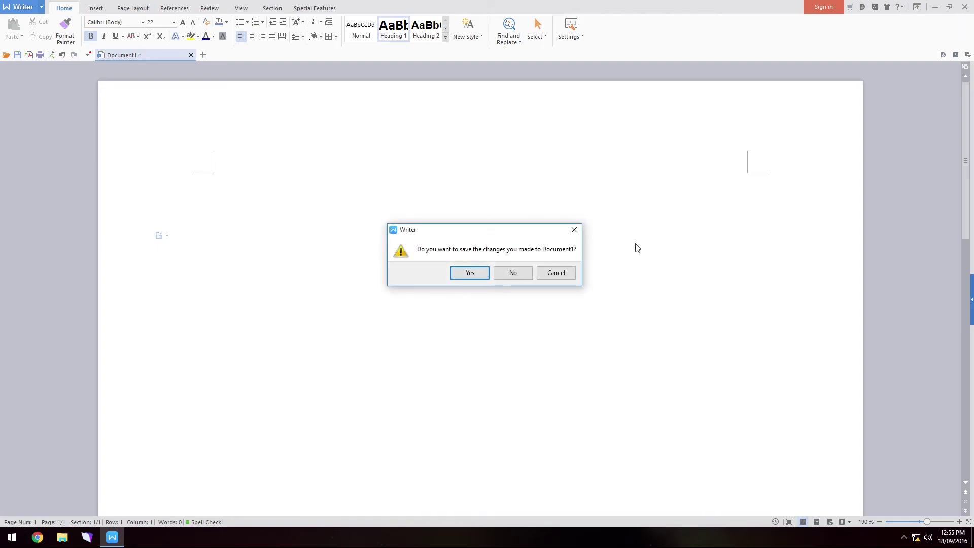
click(511, 273)
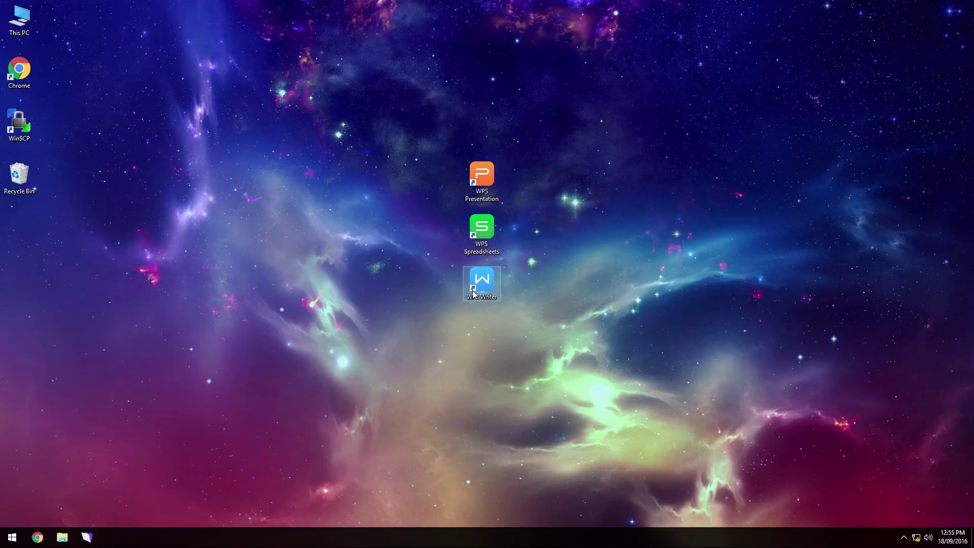
drag(473, 293, 511, 190)
Reposition the WPS Spreadsheets shortcut, move all three WPS shortcuts lower, and reselect them.
drag(500, 235, 491, 227)
drag(619, 335, 455, 148)
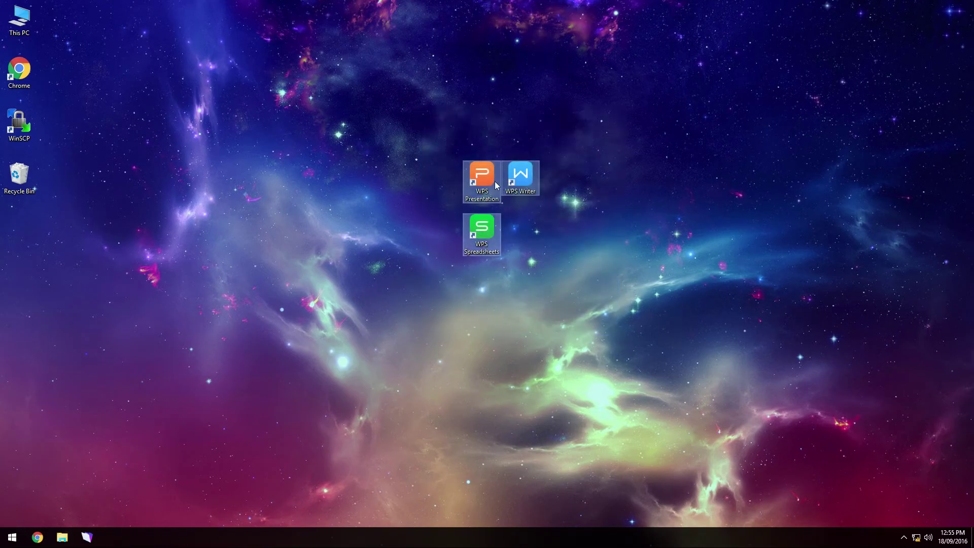
drag(496, 185, 497, 238)
click(668, 192)
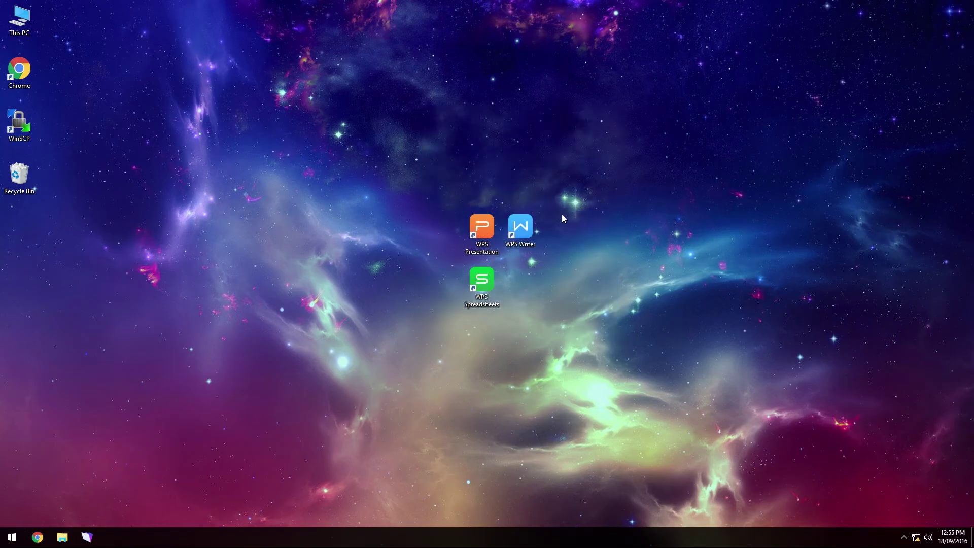
drag(678, 150, 342, 366)
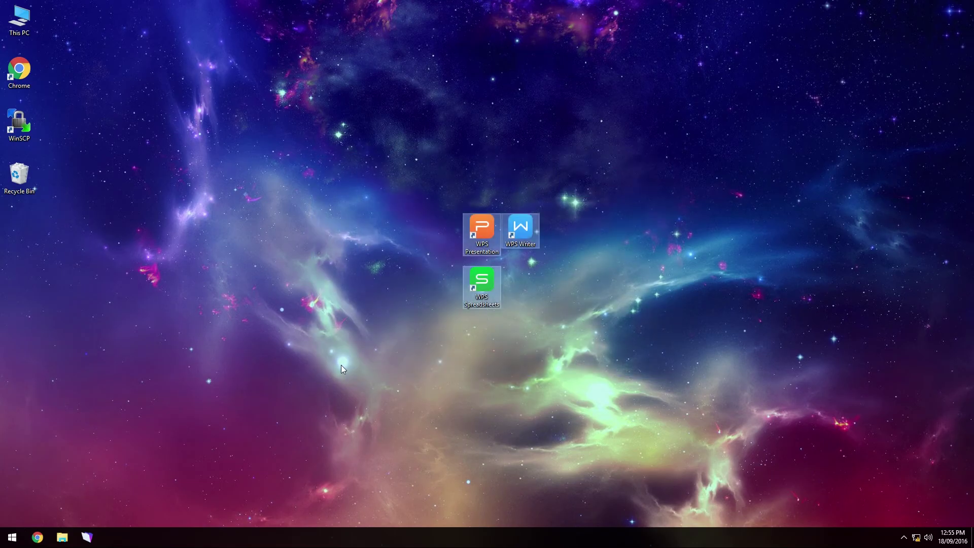
click(565, 349)
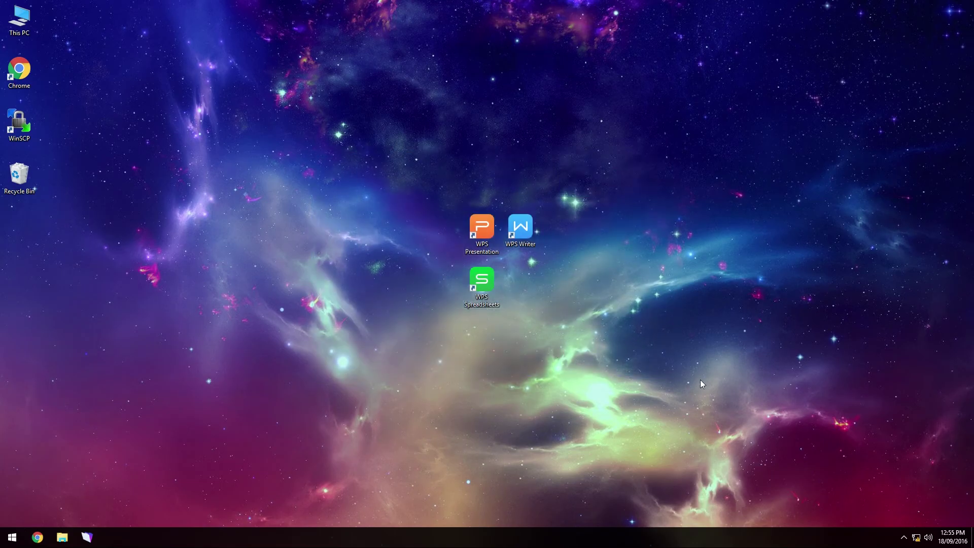
drag(693, 377, 594, 330)
drag(532, 270, 355, 99)
click(668, 132)
drag(675, 109, 364, 349)
click(389, 223)
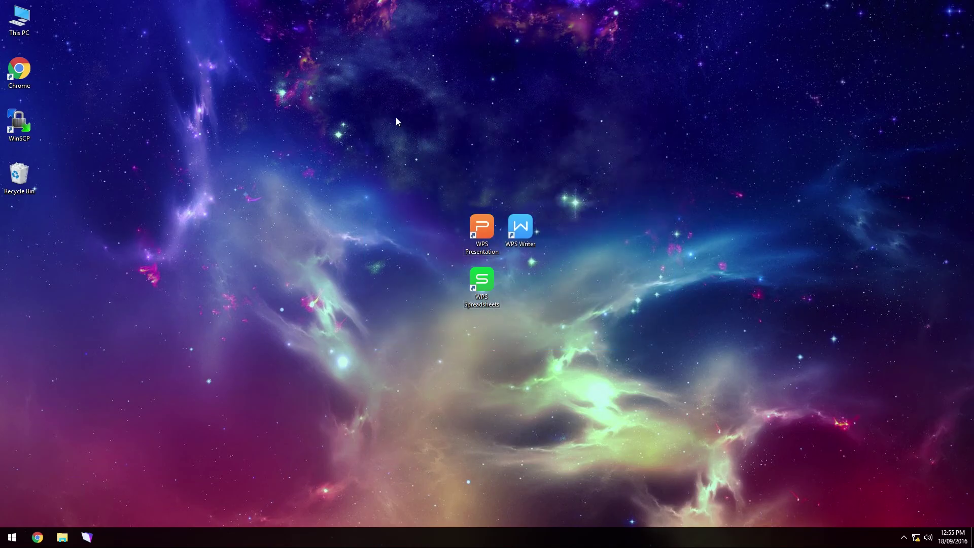